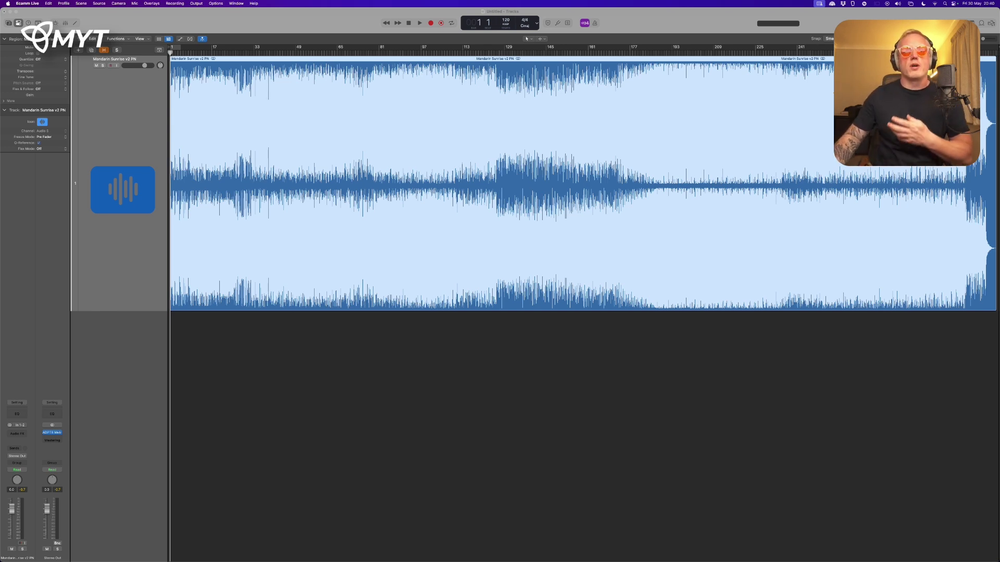
- Open Stem Splitter from the Mandarin Sunrise region's context menu
right_click(196, 60)
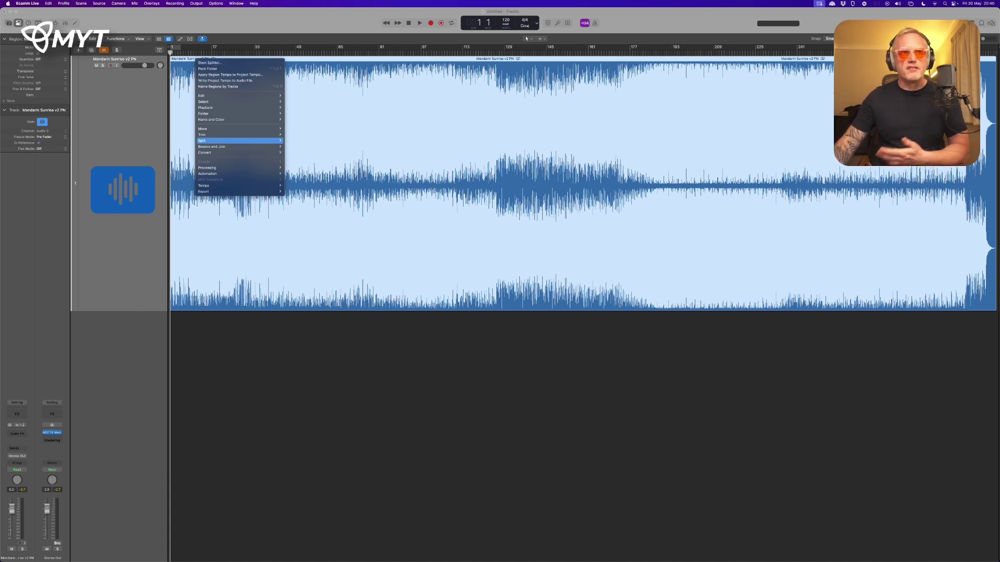
left_click(328, 168)
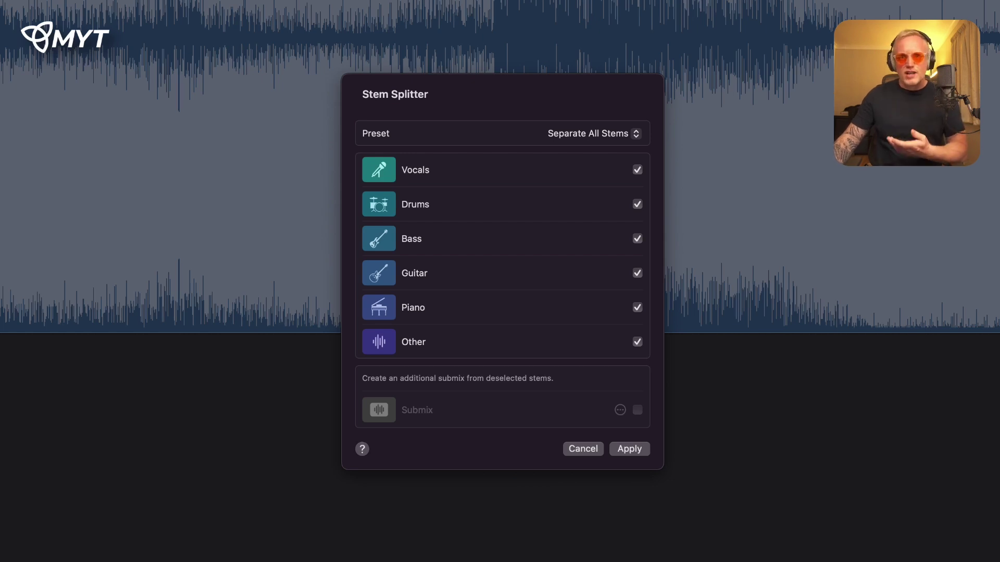
- Apply the Separate All Stems preset to split out all six stems
left_click(586, 134)
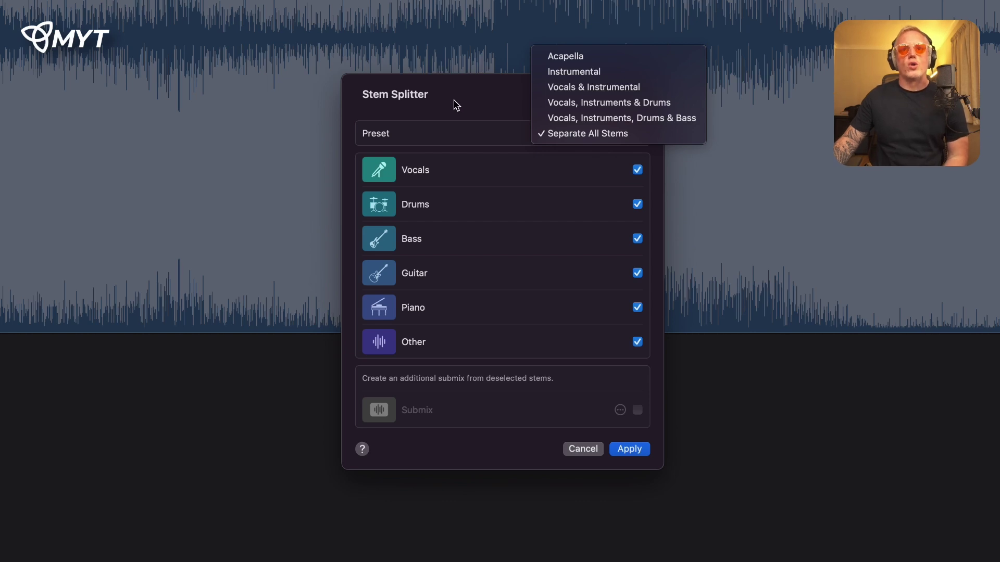
left_click(512, 173)
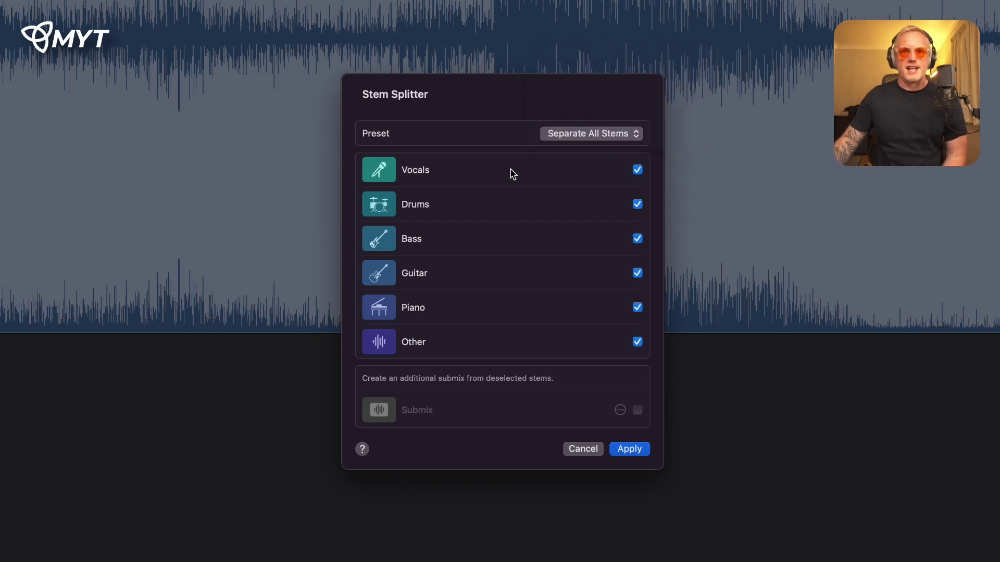
left_click(582, 450)
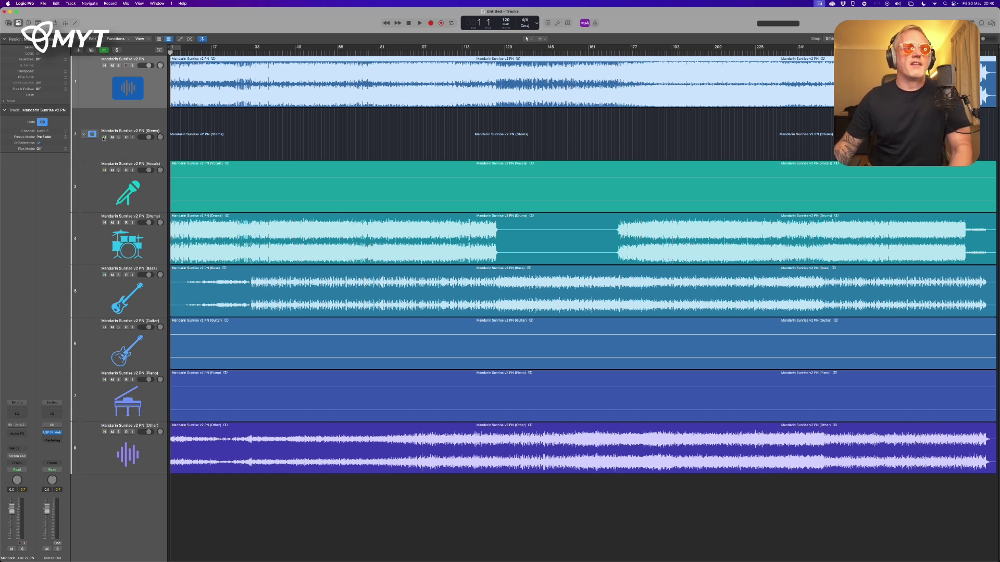
- Place the playhead at bar 33 in the ruler
left_click(254, 52)
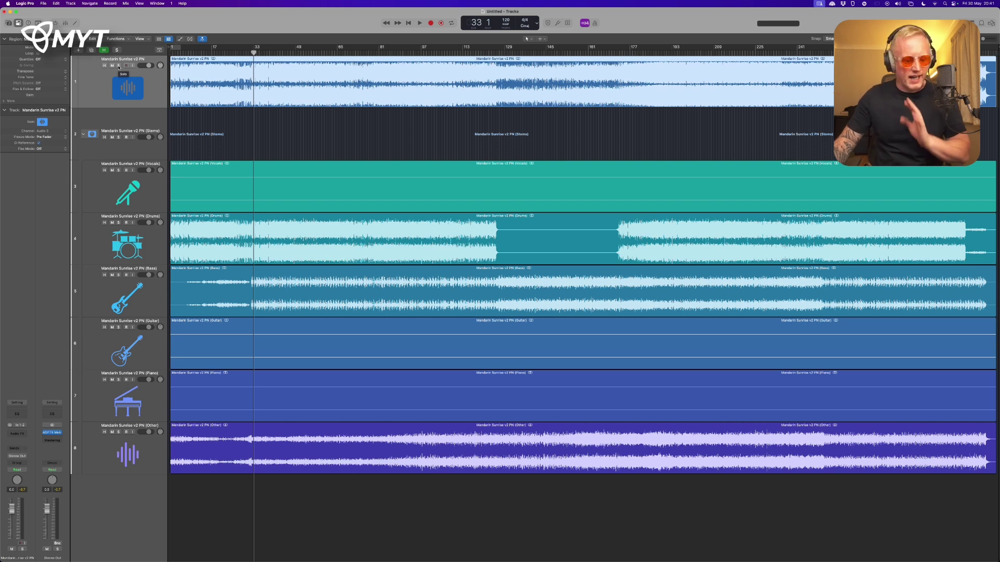
- Solo track 1 and start playback, then solo the Stems folder instead
left_click(118, 66)
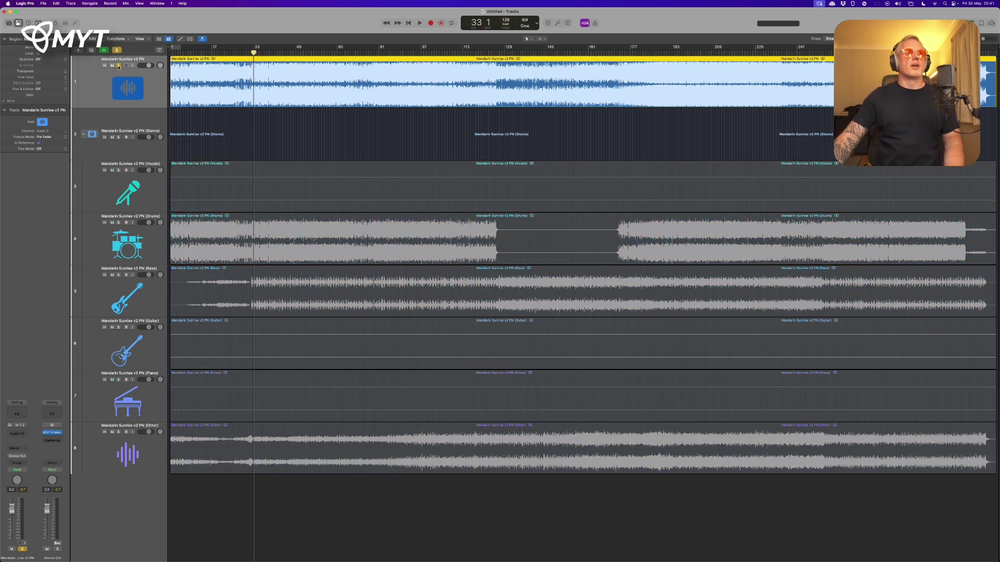
key("space")
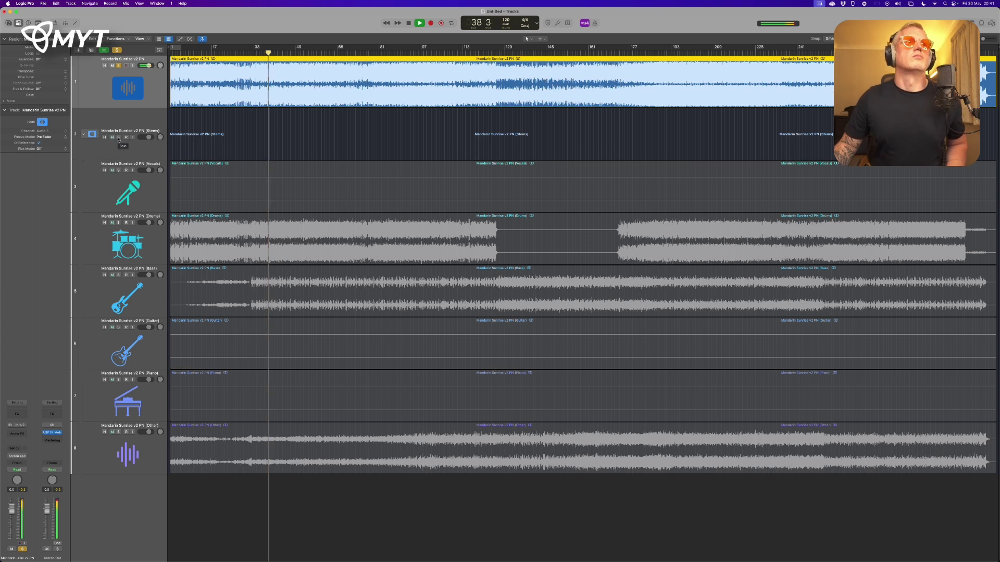
left_click(118, 137)
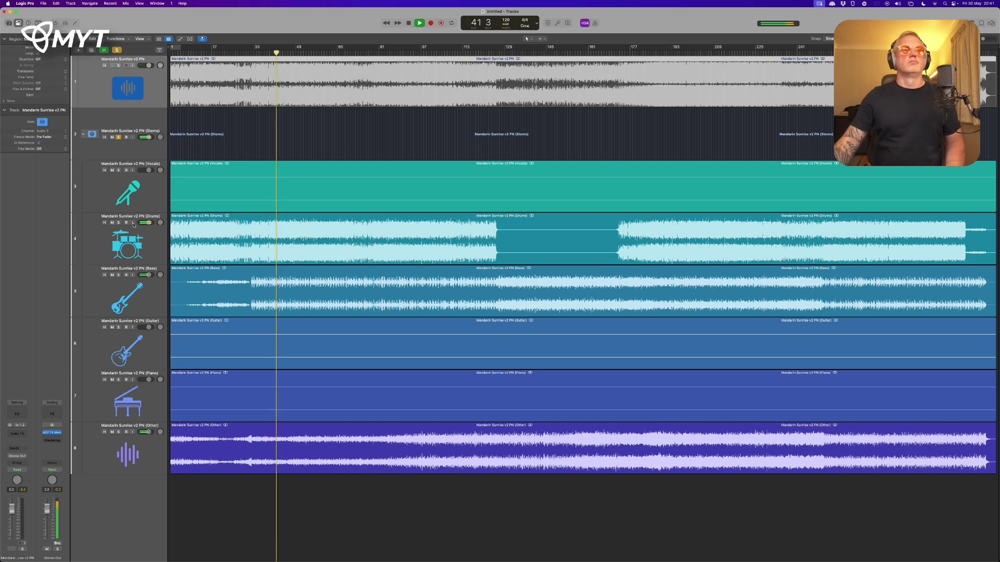
- Solo the Drums stem and raise its volume, then solo the Bass stem
left_click(118, 223)
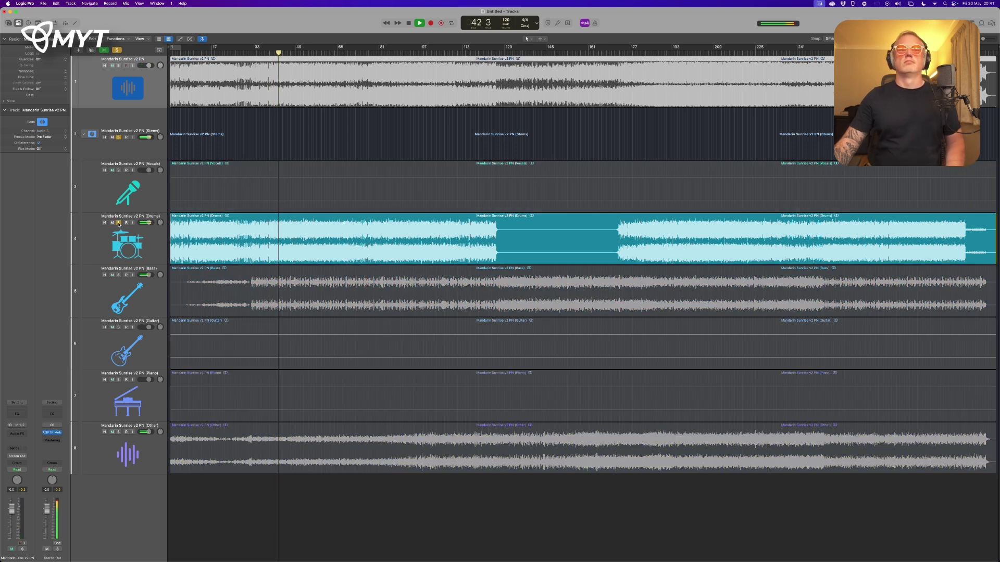
left_click_drag(149, 224, 146, 223)
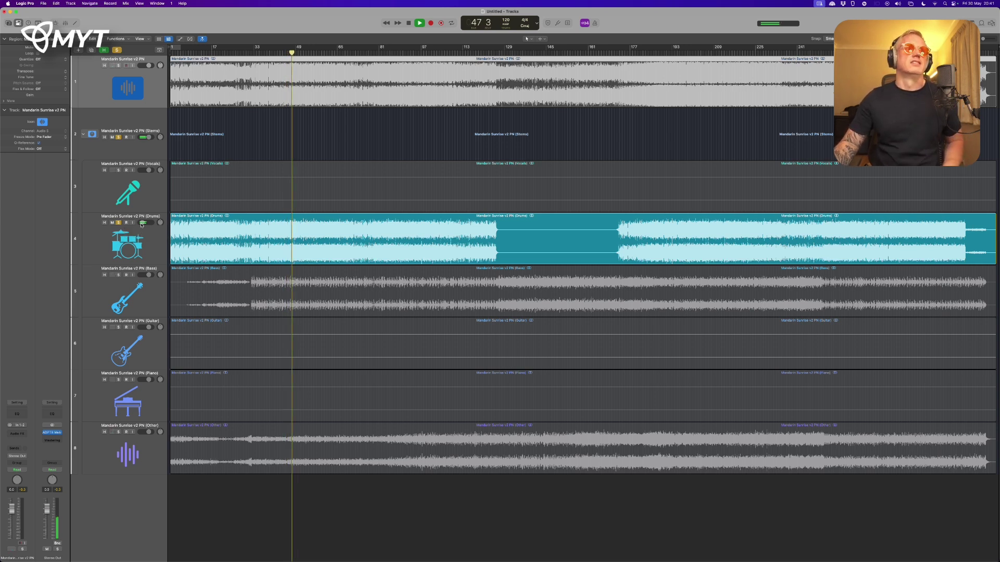
left_click_drag(142, 224, 149, 224)
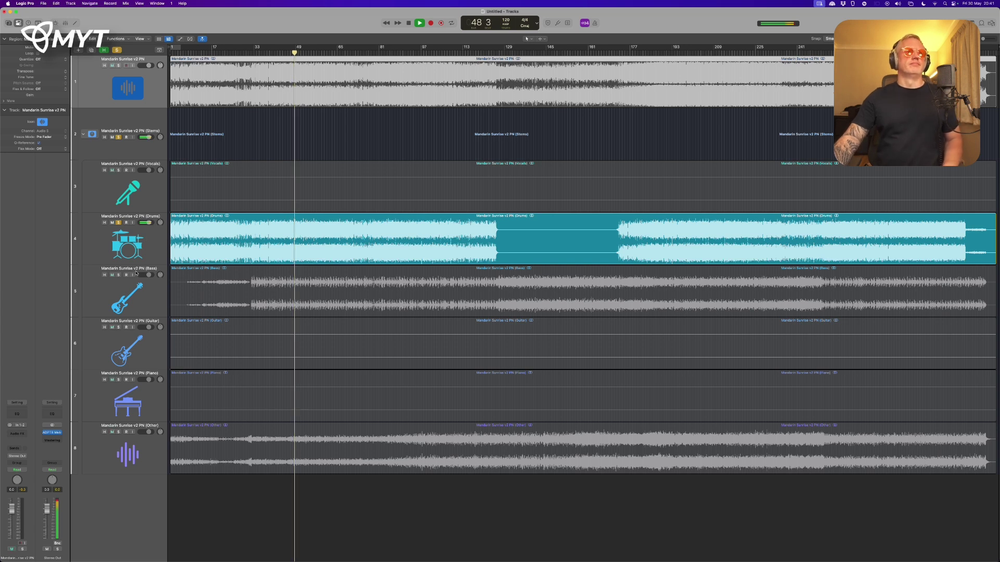
left_click(120, 285)
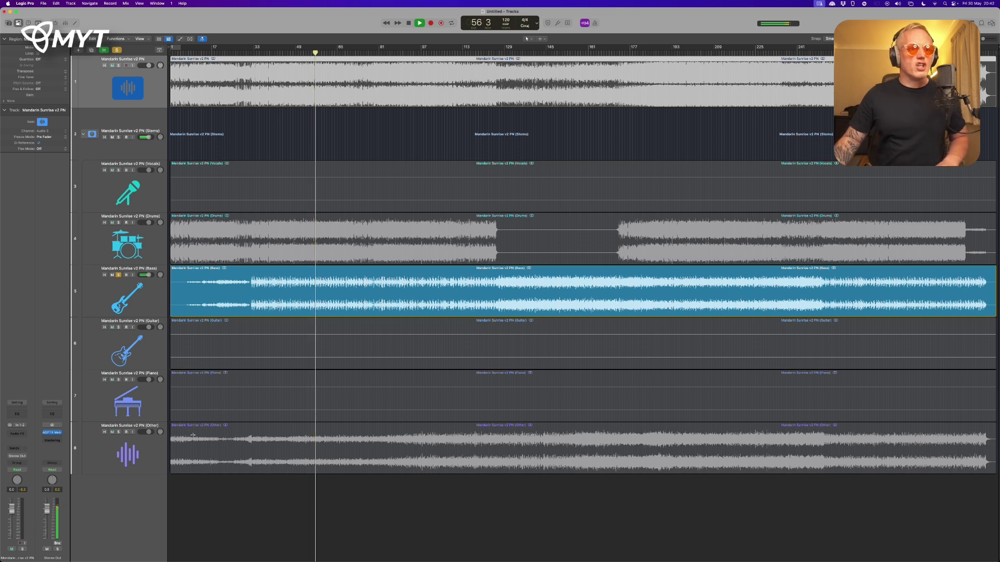
- Solo the Other stem track in place of Bass
left_click(118, 433)
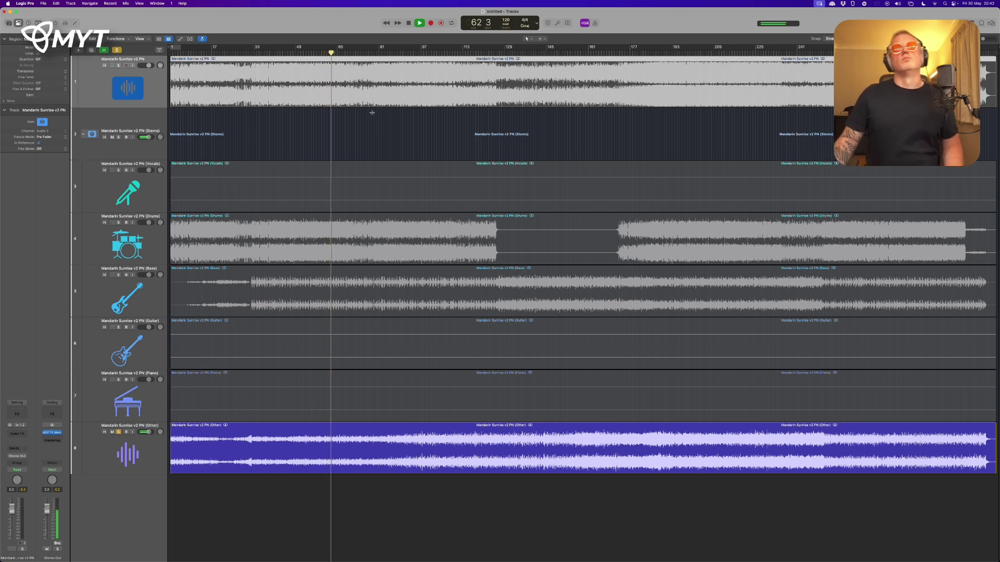
- Solo the Drums stem again and stop playback near bar 64
left_click(118, 222)
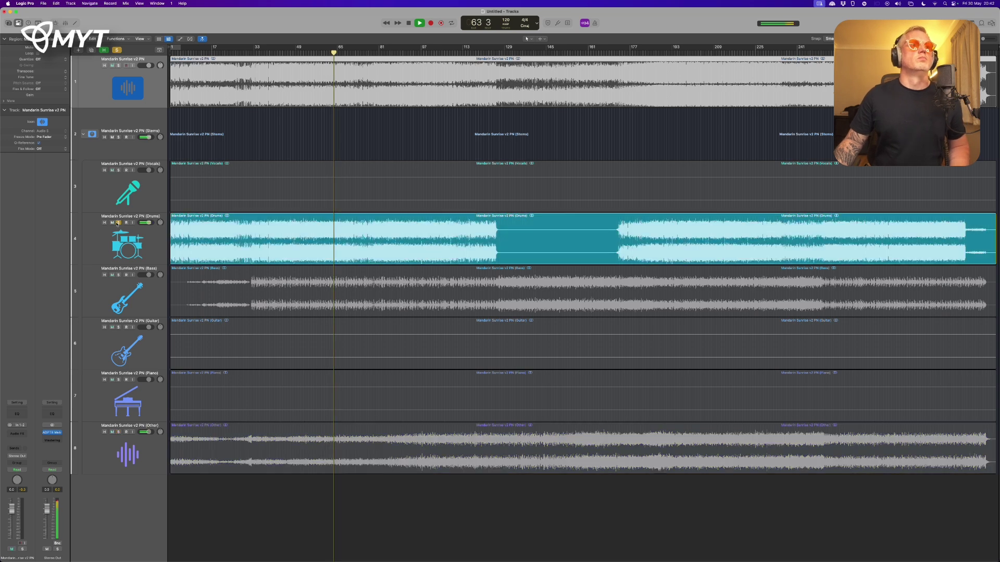
key("space")
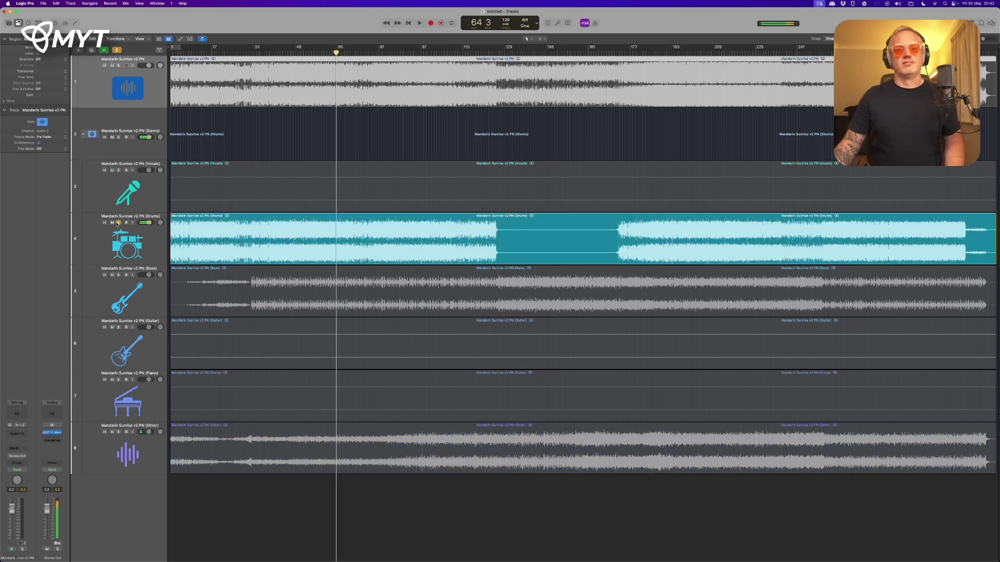